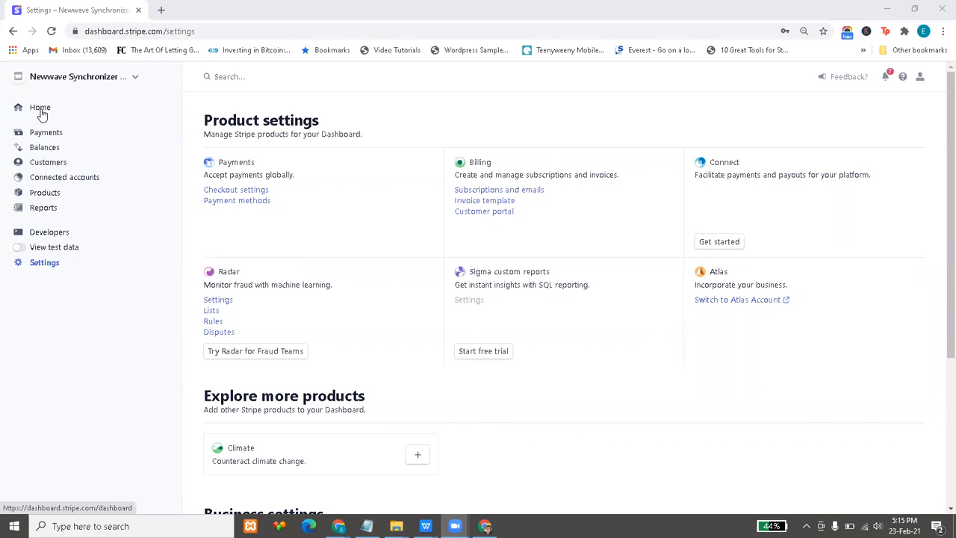
Open the business account details and review the account settings and public business information
scroll(310, 293, "down", 3)
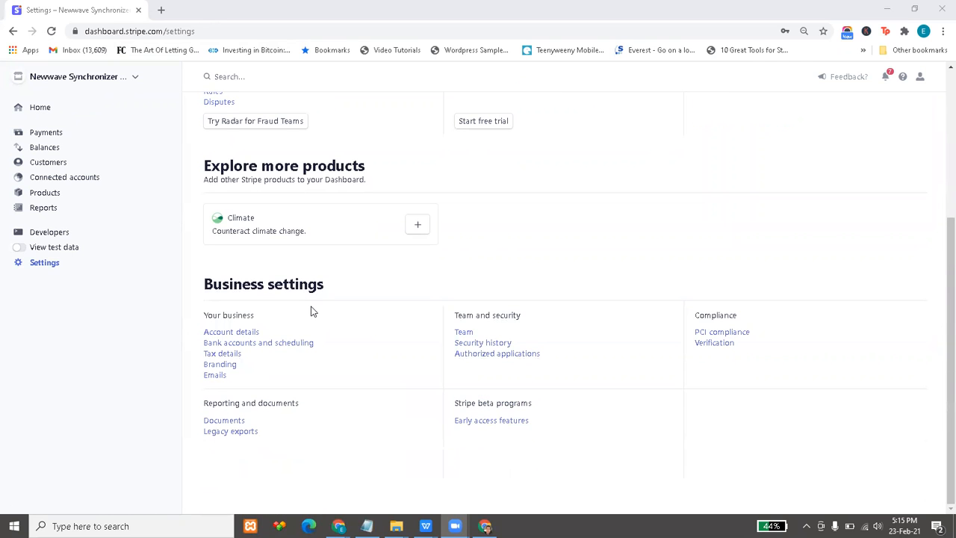
left_click(213, 336)
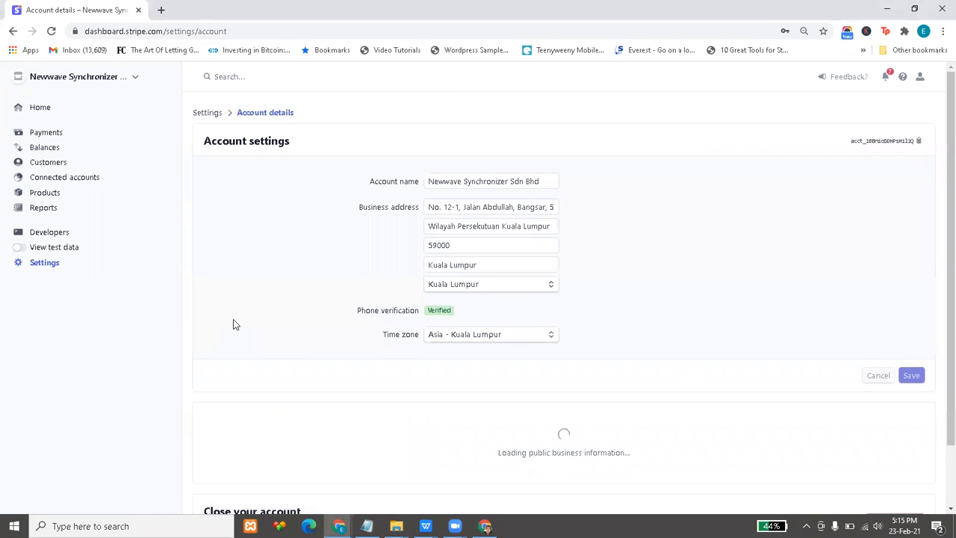
scroll(476, 343, "down", 3)
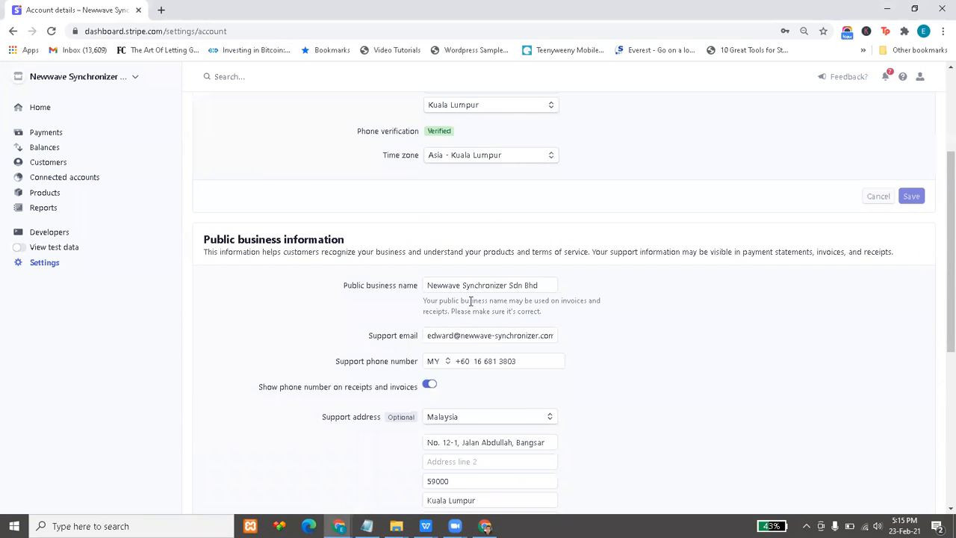
scroll(446, 212, "down", 2)
scroll(446, 213, "down", 3)
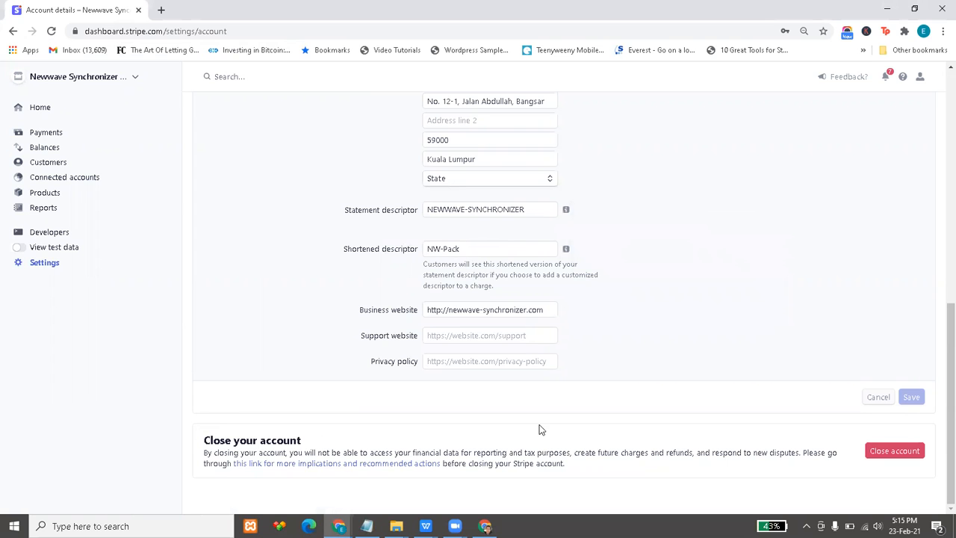
scroll(274, 268, "up", 10)
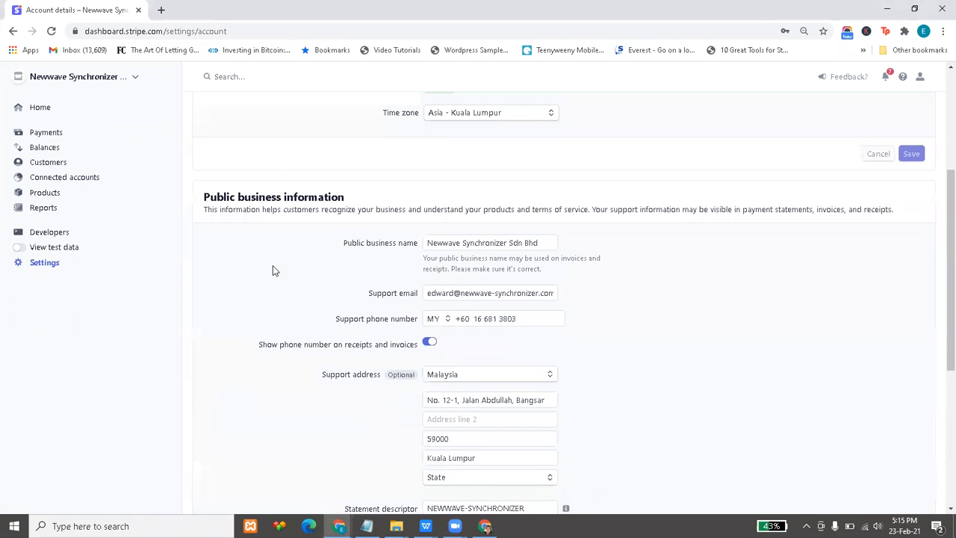
Open the bank accounts and scheduling settings and view the available automatic payout intervals
left_click(45, 264)
scroll(348, 373, "down", 3)
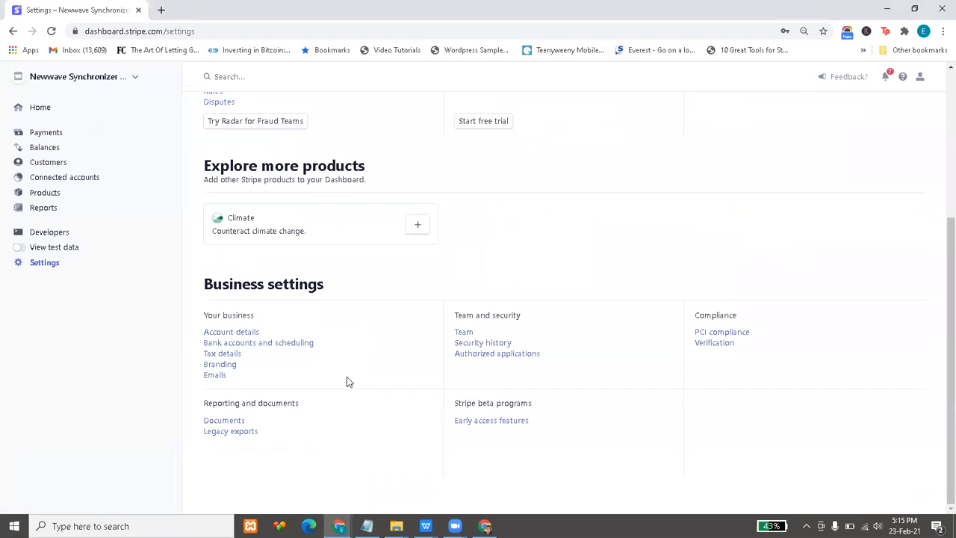
left_click(224, 343)
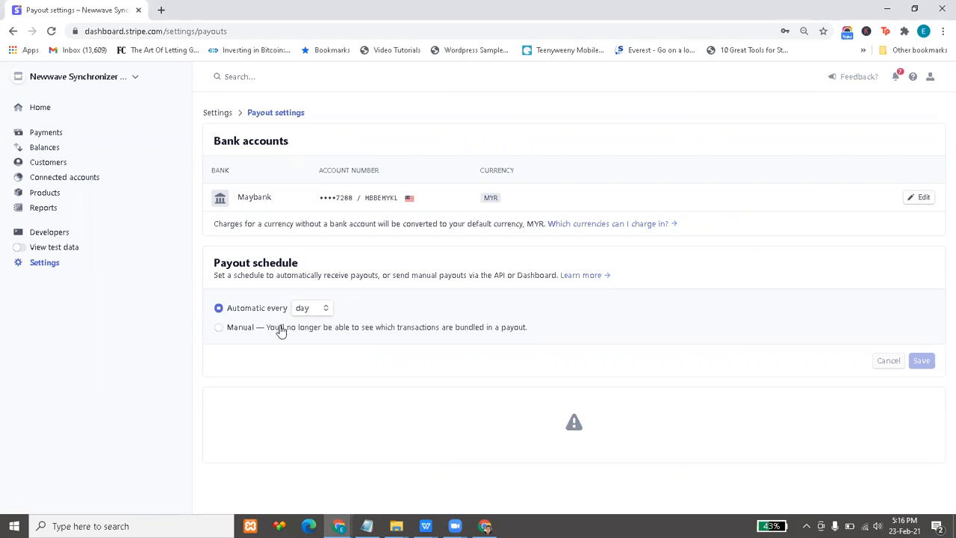
left_click(304, 311)
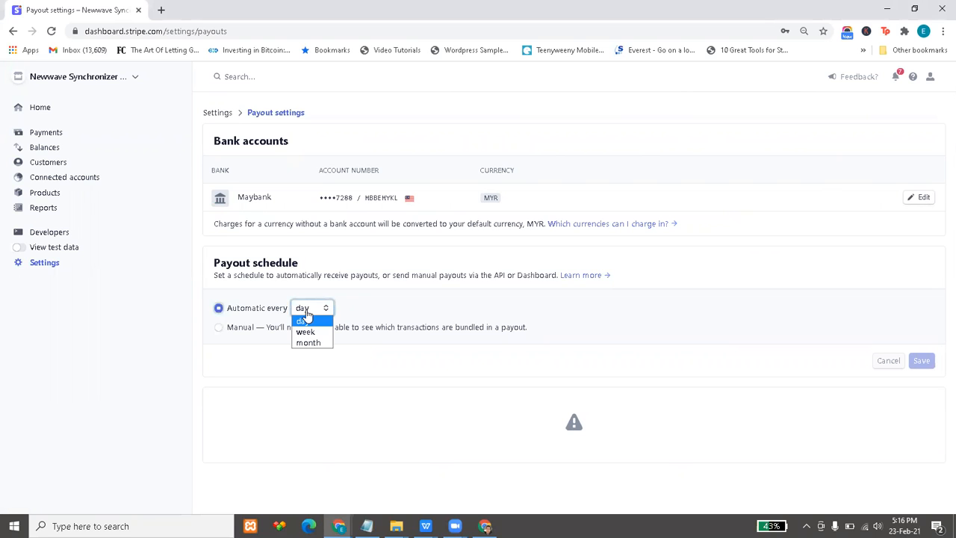
left_click(267, 392)
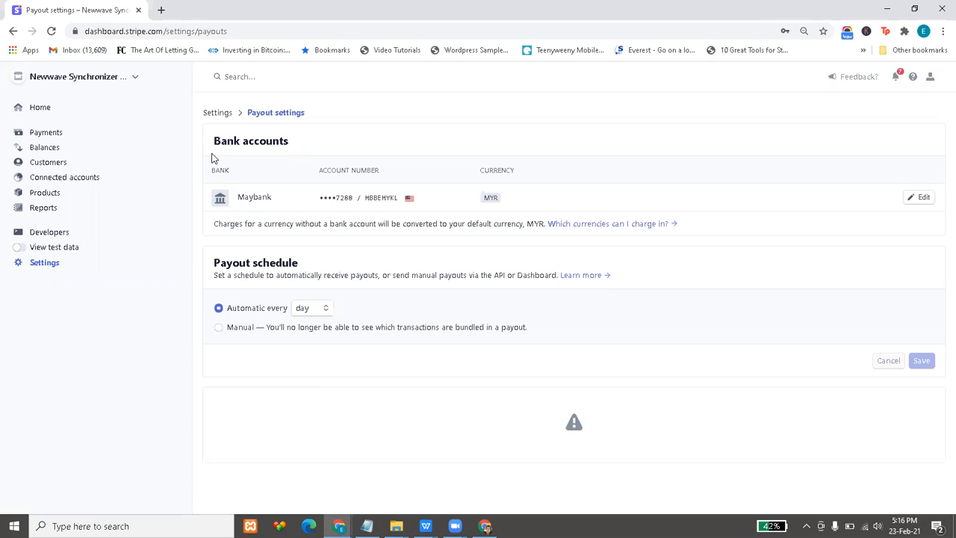
Open the Branding settings and view the test receipt delivery form without sending it
left_click(45, 265)
scroll(350, 318, "down", 3)
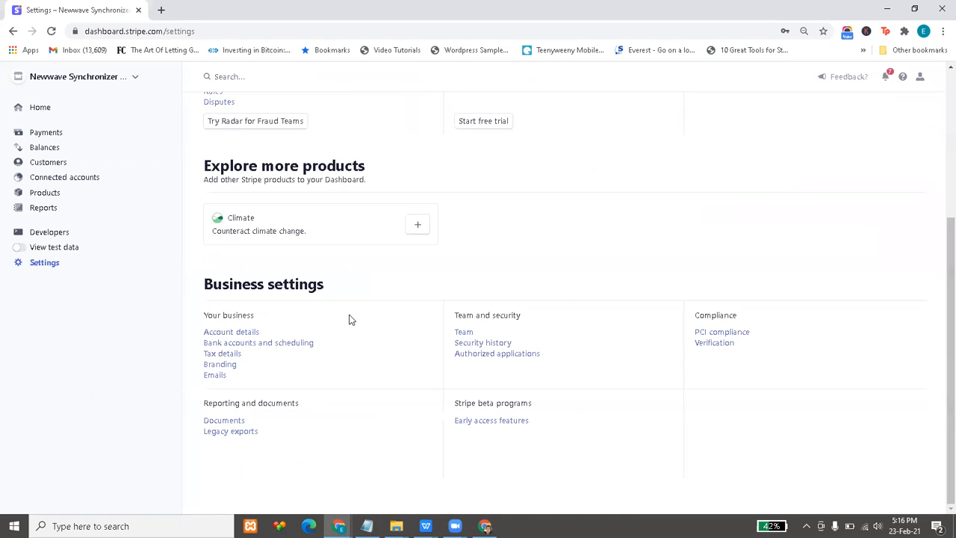
left_click(220, 365)
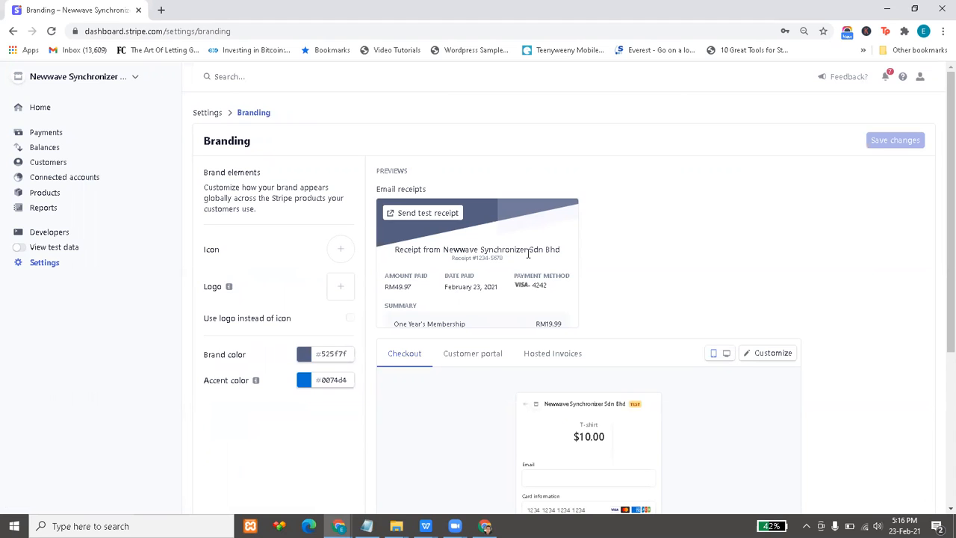
left_click(419, 218)
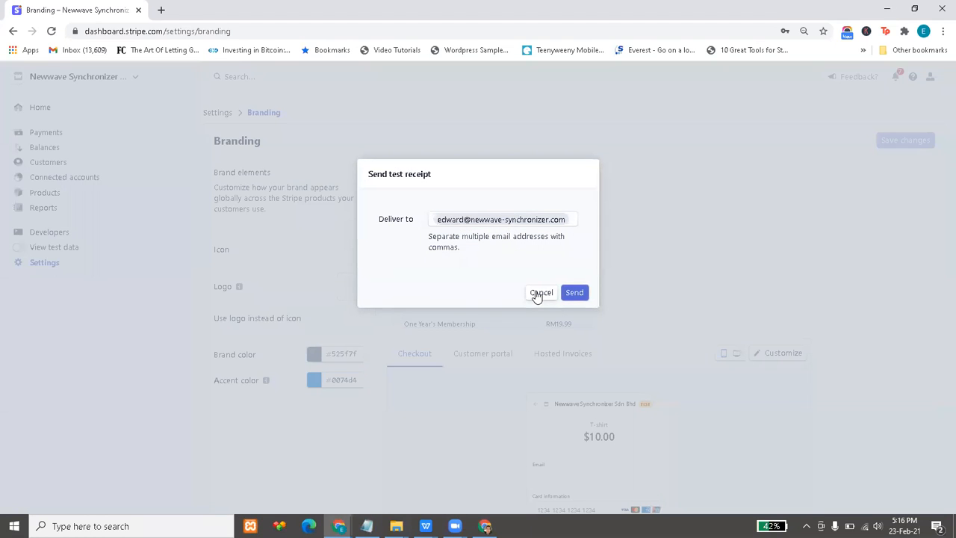
left_click(537, 293)
Examine the Checkout and Customer portal previews and the email receipt preview in the Branding settings
scroll(532, 373, "down", 3)
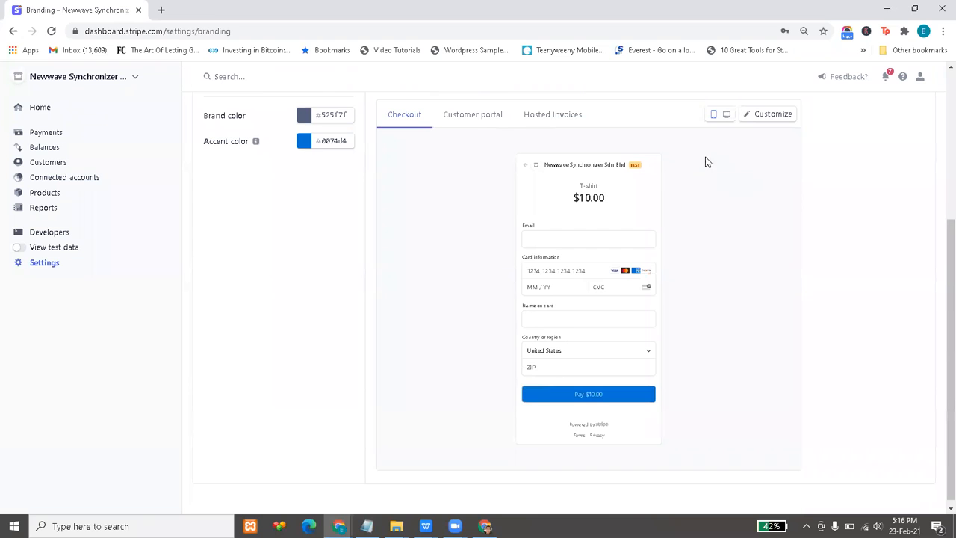
scroll(736, 335, "down", 1)
scroll(598, 224, "up", 3)
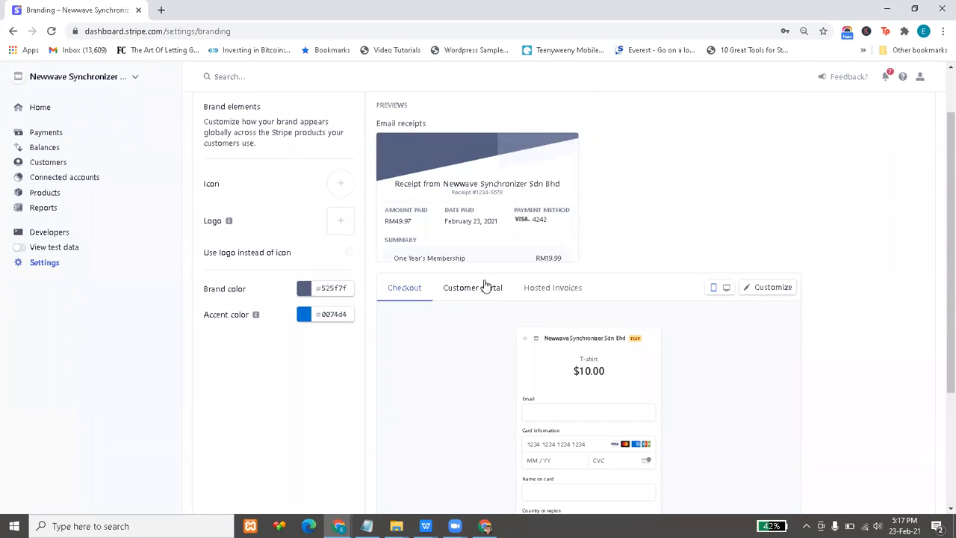
left_click(486, 287)
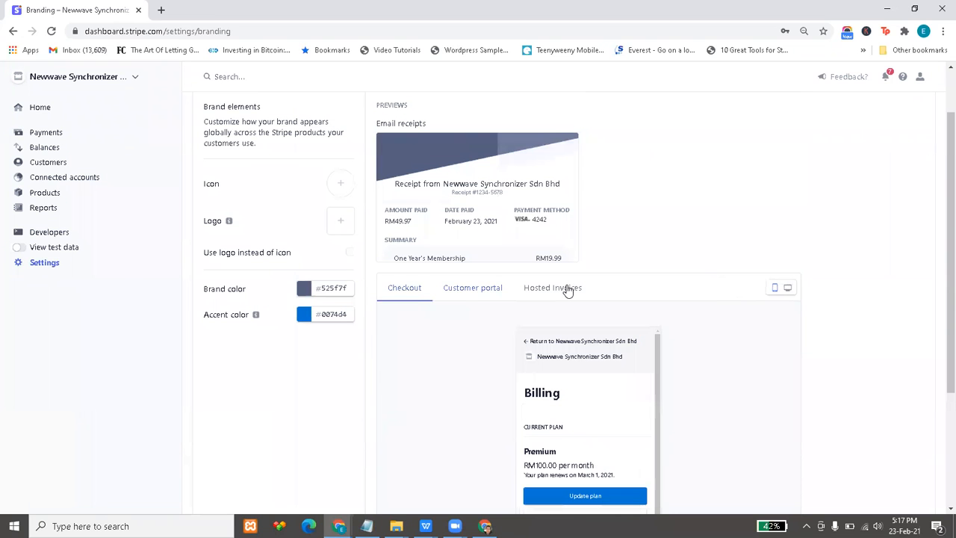
left_click(396, 293)
scroll(504, 306, "up", 1)
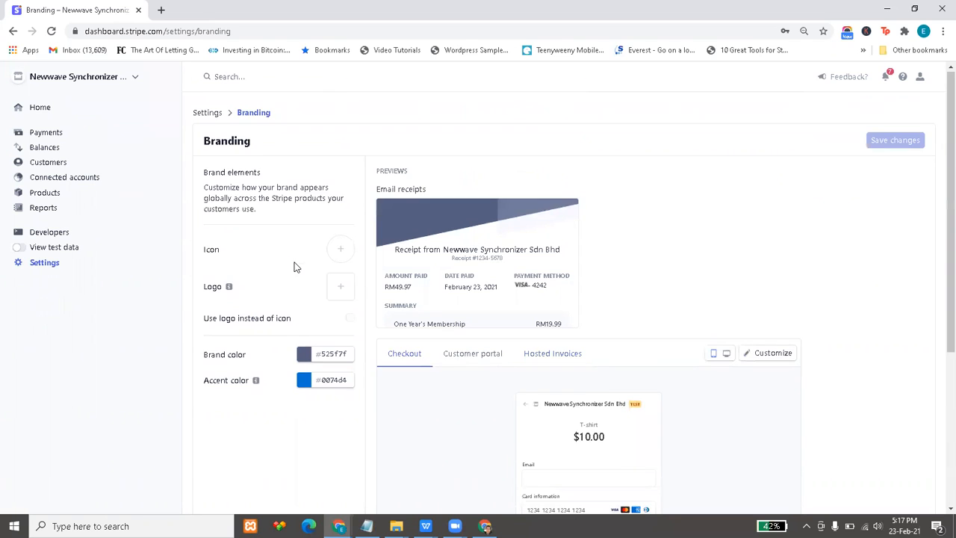
scroll(449, 261, "down", 2)
scroll(474, 276, "up", 2)
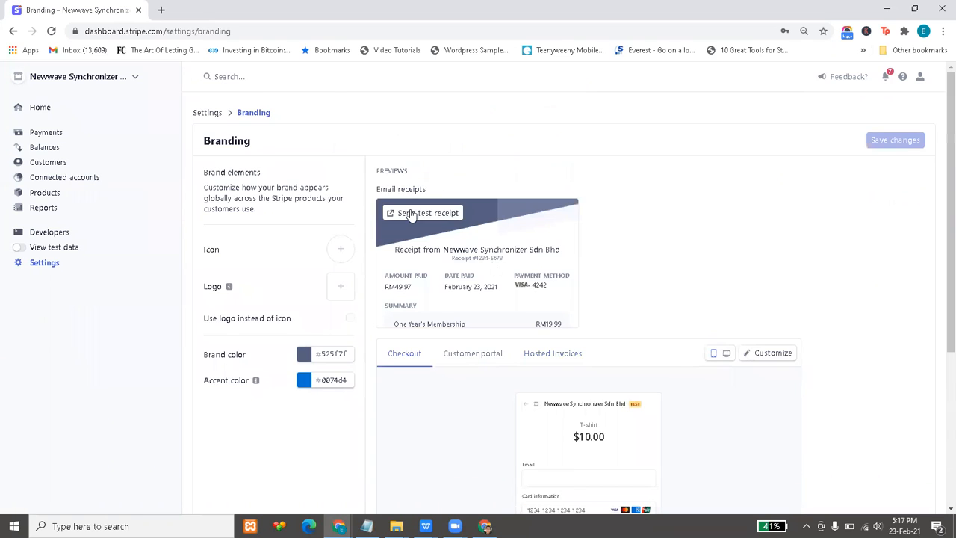
scroll(538, 414, "down", 4)
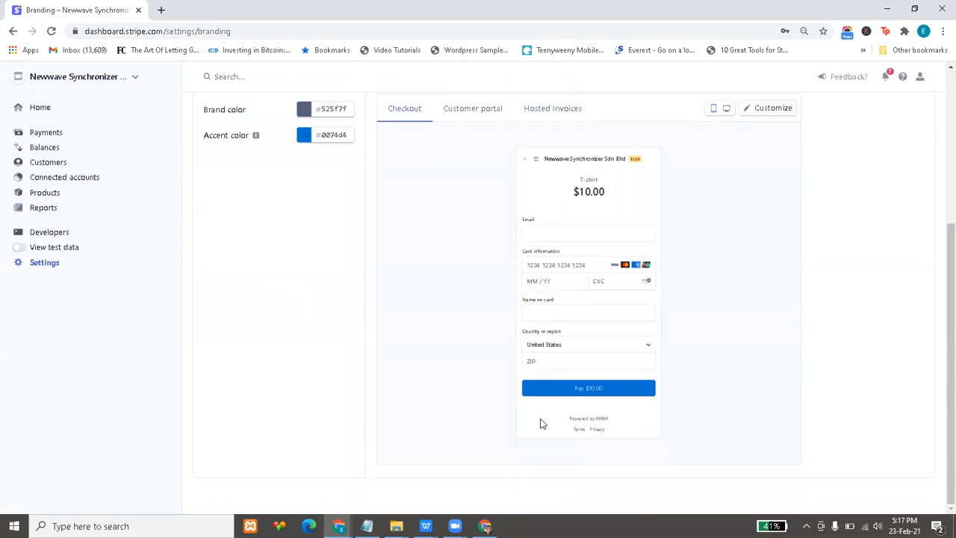
Open the customer email settings and check the support address that receives email replies
left_click(45, 263)
scroll(312, 355, "down", 3)
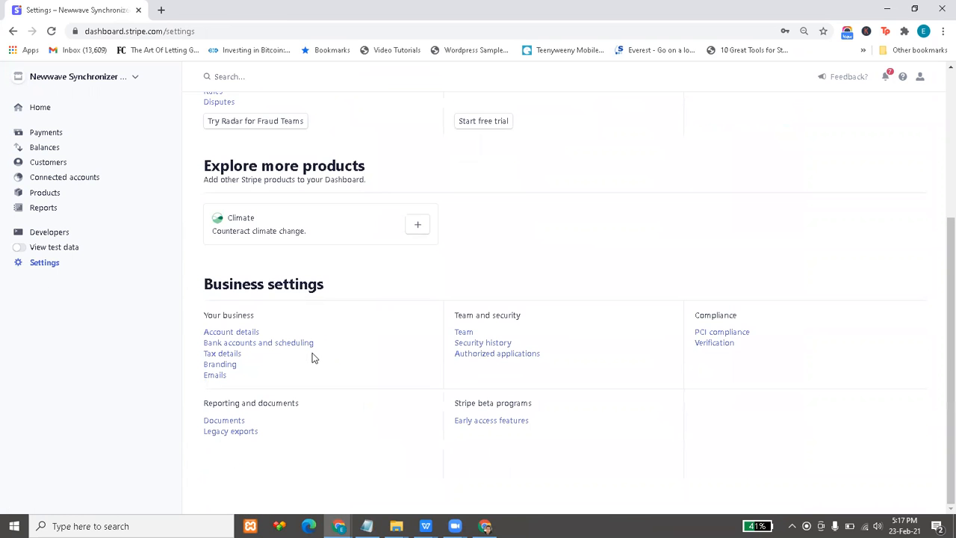
left_click(218, 375)
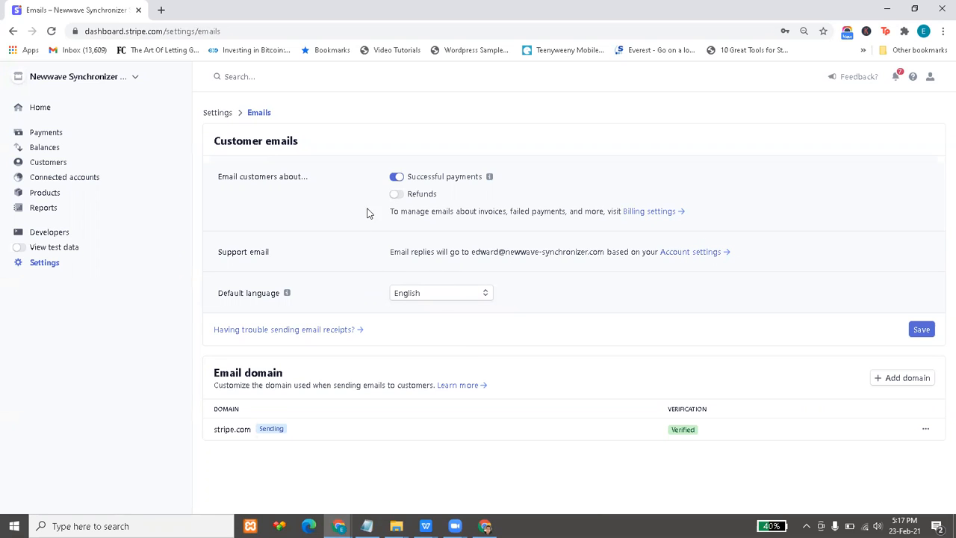
double_click(475, 255)
double_click(576, 254)
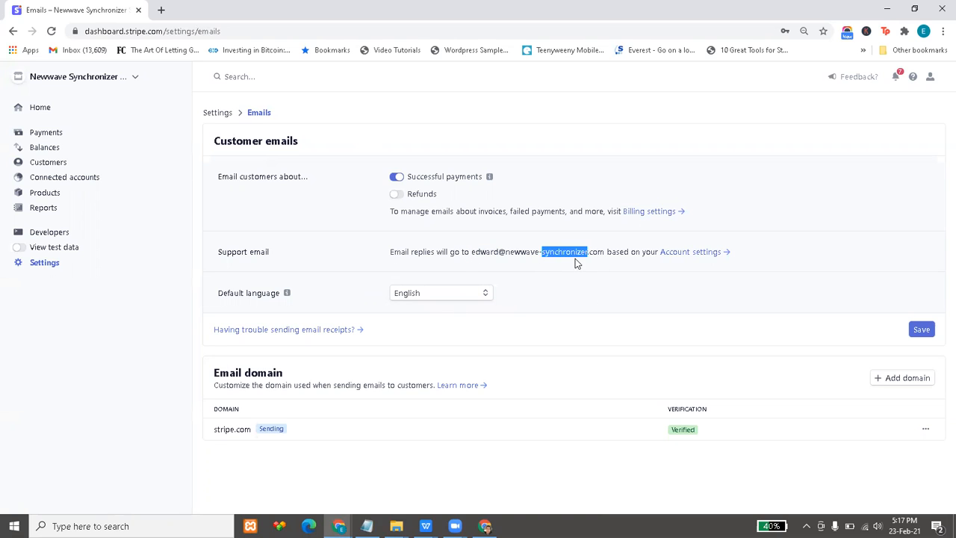
left_click(589, 268)
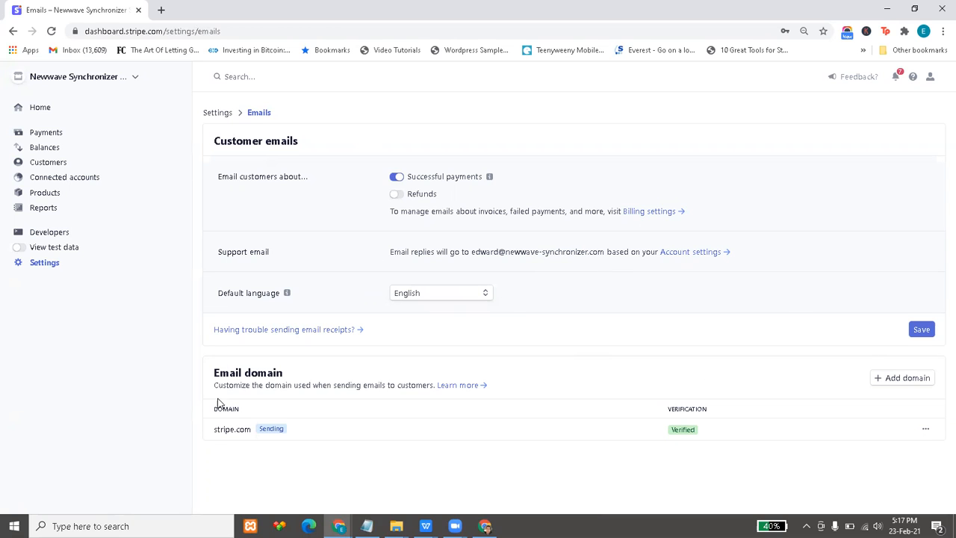
Open the billing invoice template and review its default memo, default footer and payment terms
left_click(51, 265)
scroll(269, 358, "down", 3)
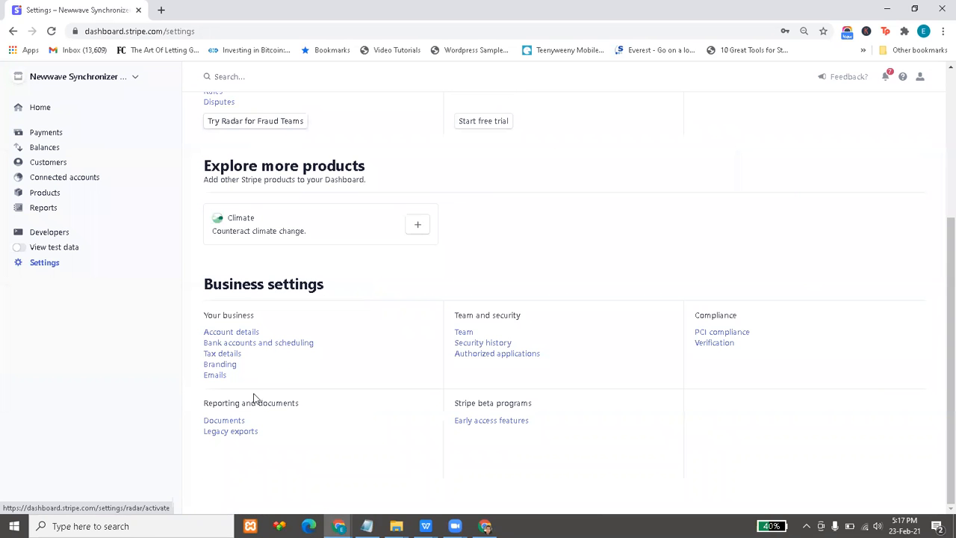
scroll(625, 356, "up", 3)
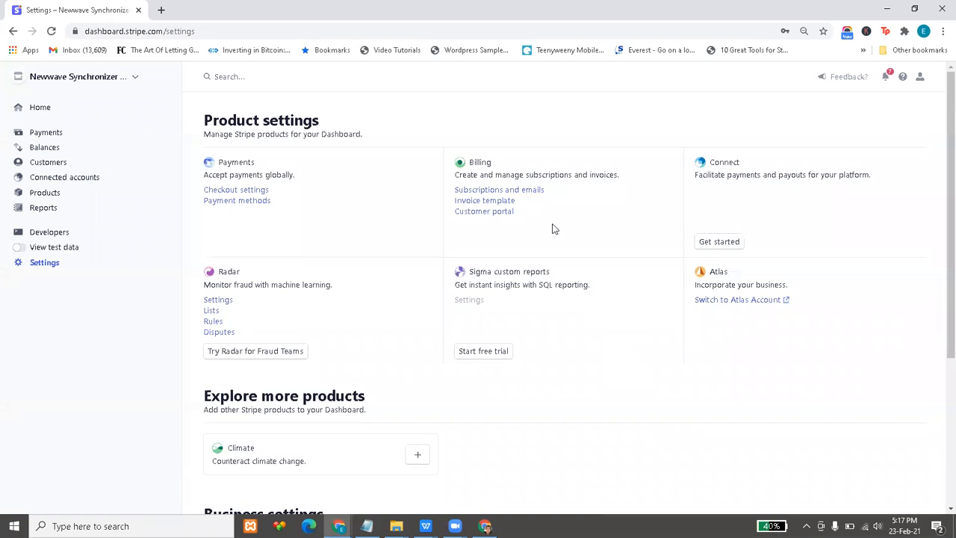
left_click(478, 200)
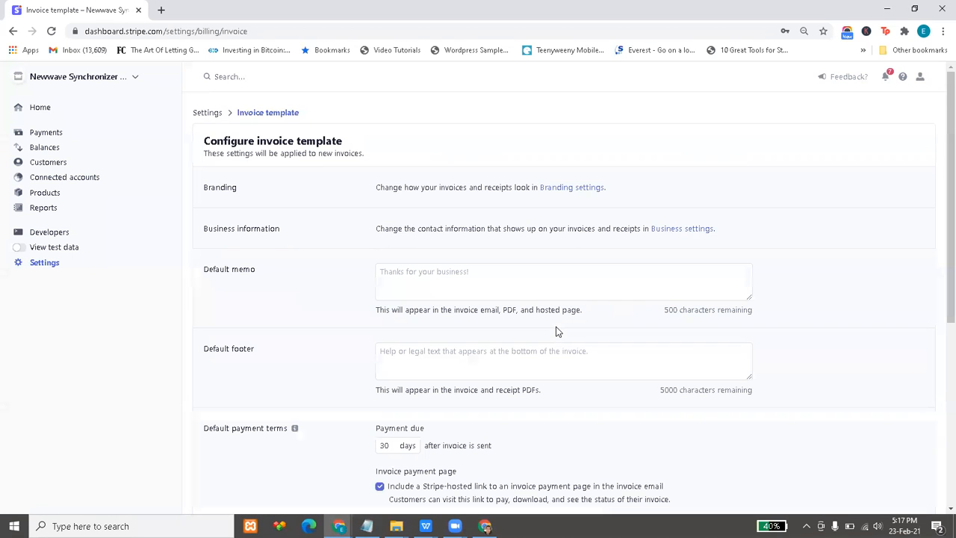
scroll(556, 331, "down", 1)
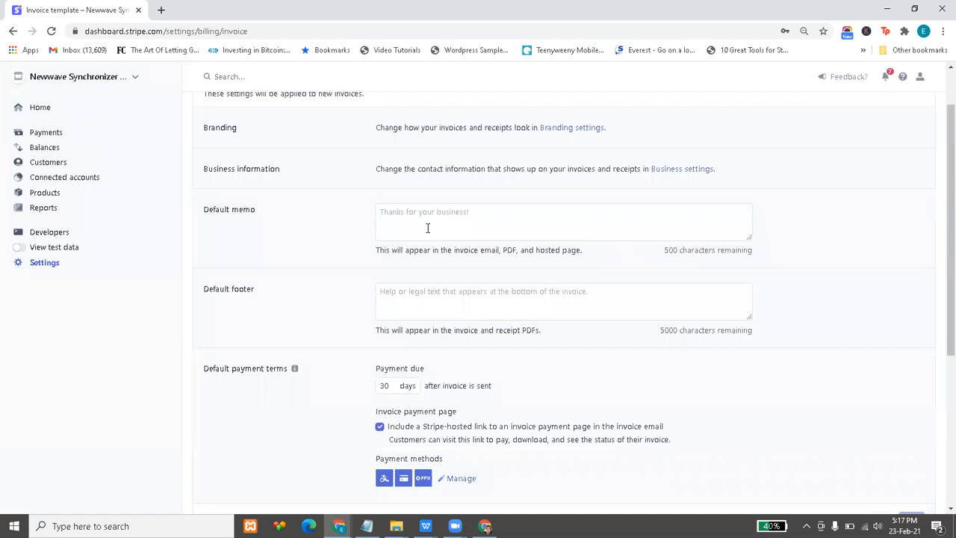
left_click(466, 233)
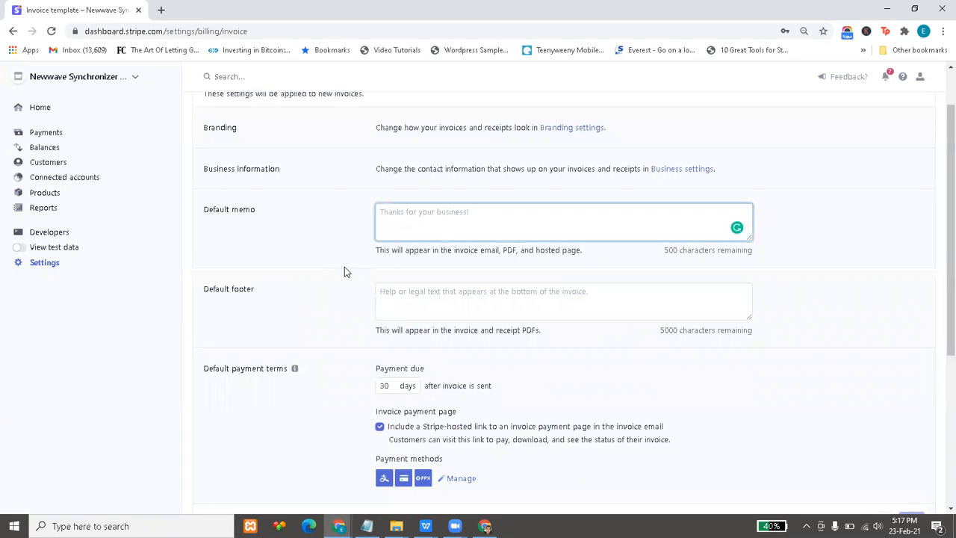
scroll(344, 267, "down", 1)
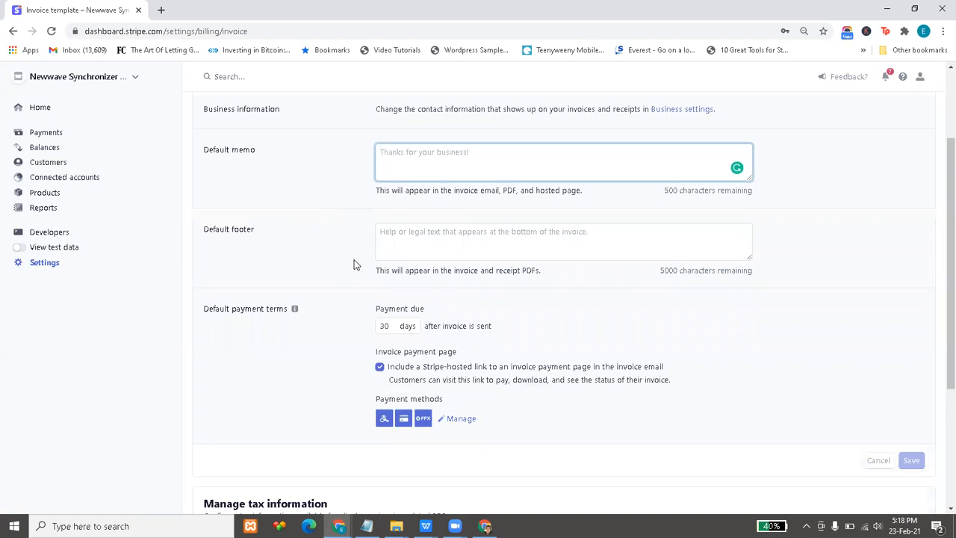
left_click(404, 246)
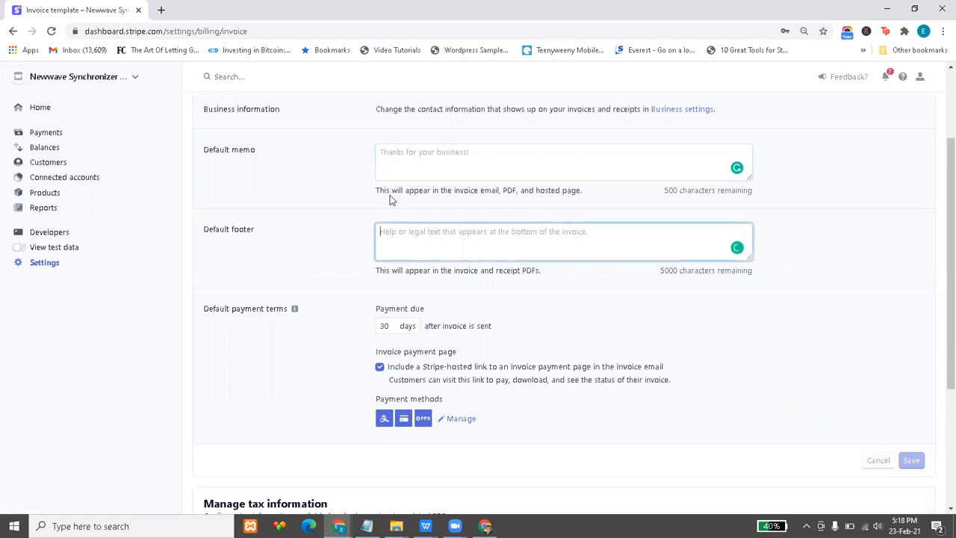
scroll(379, 299, "down", 1)
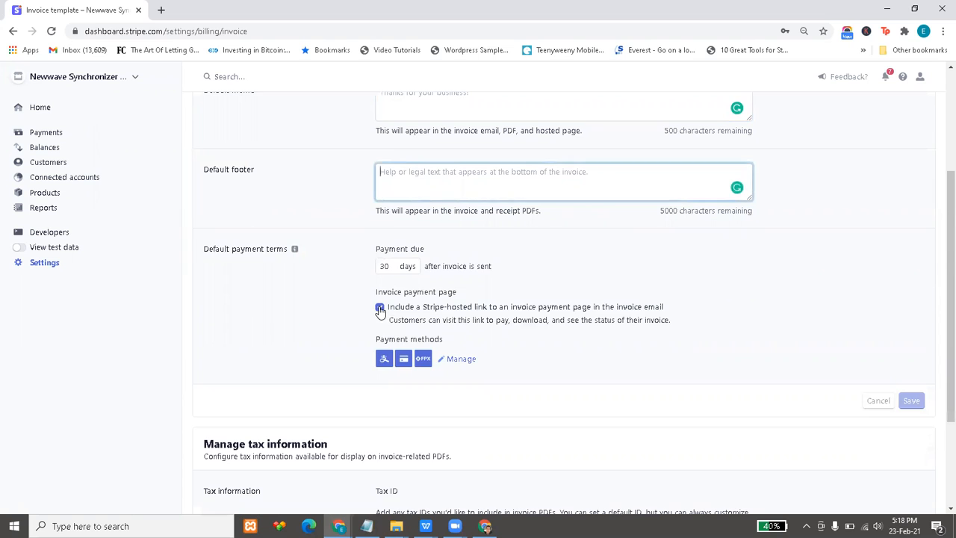
View the payment methods available for invoices and close the list without saving
left_click(463, 363)
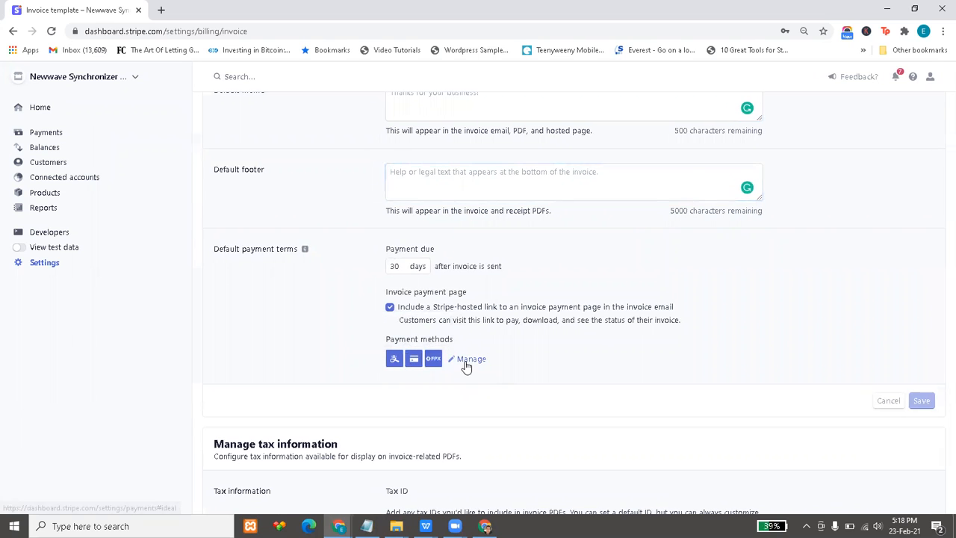
scroll(431, 330, "down", 2)
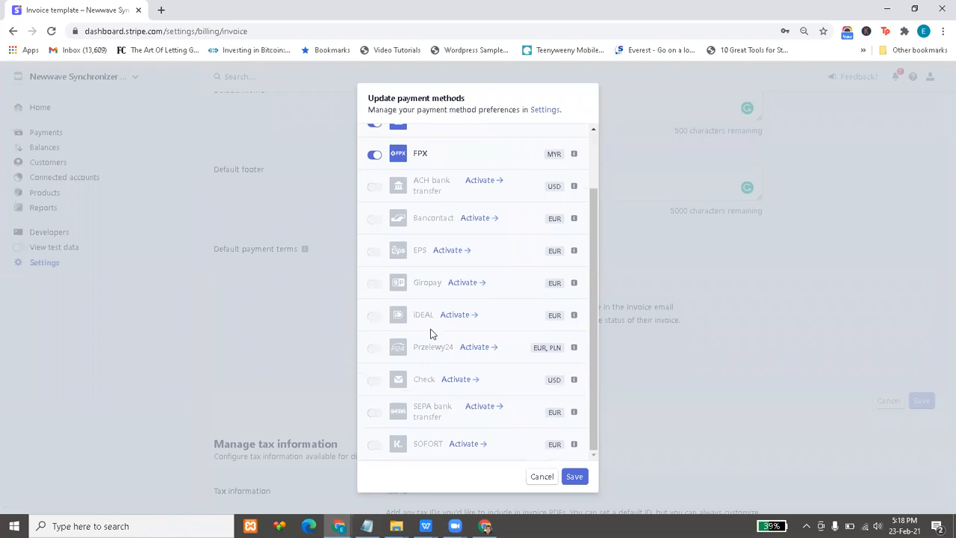
left_click(542, 477)
View the tax ID types offered for invoices, leave the type unselected and return to the template's beginning
scroll(474, 371, "down", 2)
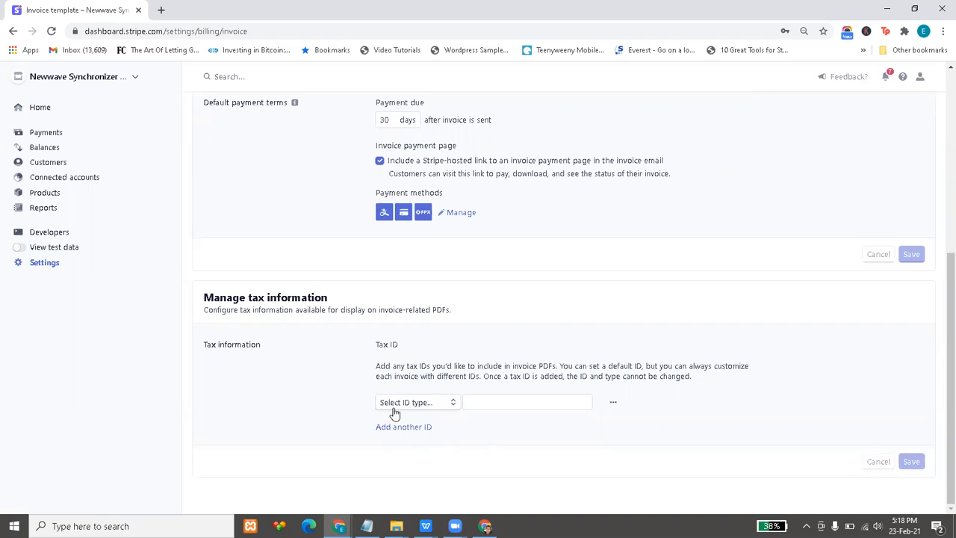
left_click(406, 407)
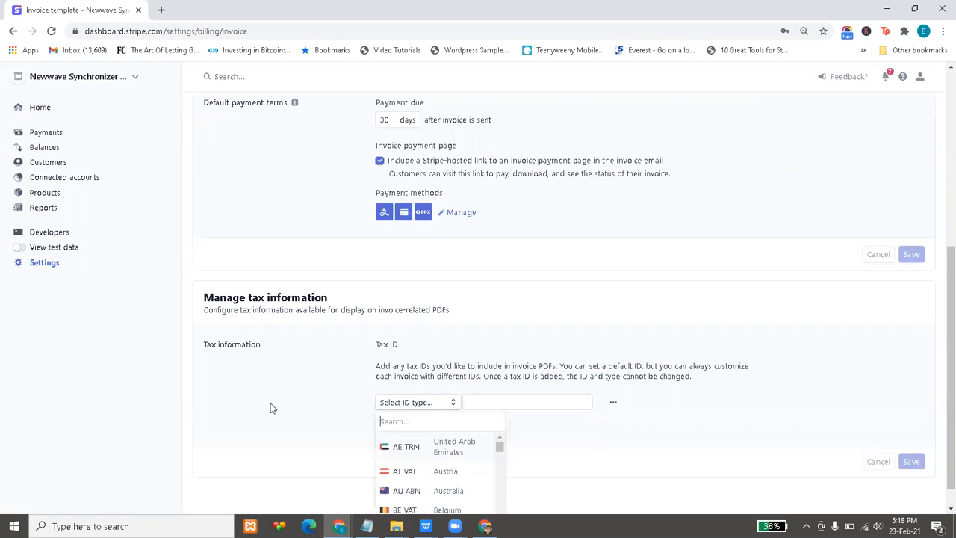
left_click(271, 408)
scroll(604, 418, "up", 5)
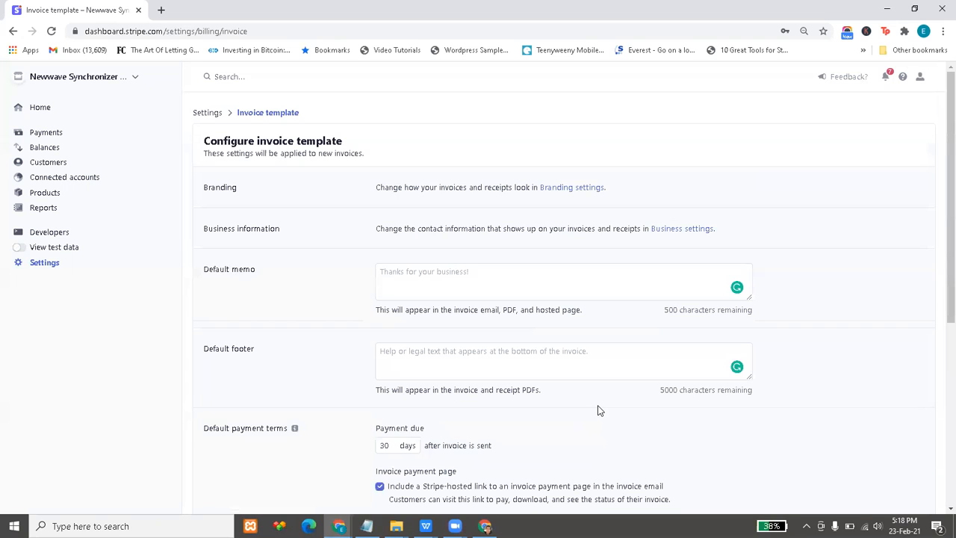
Open the customer invoices list and start creating a new invoice
left_click(45, 164)
left_click(42, 190)
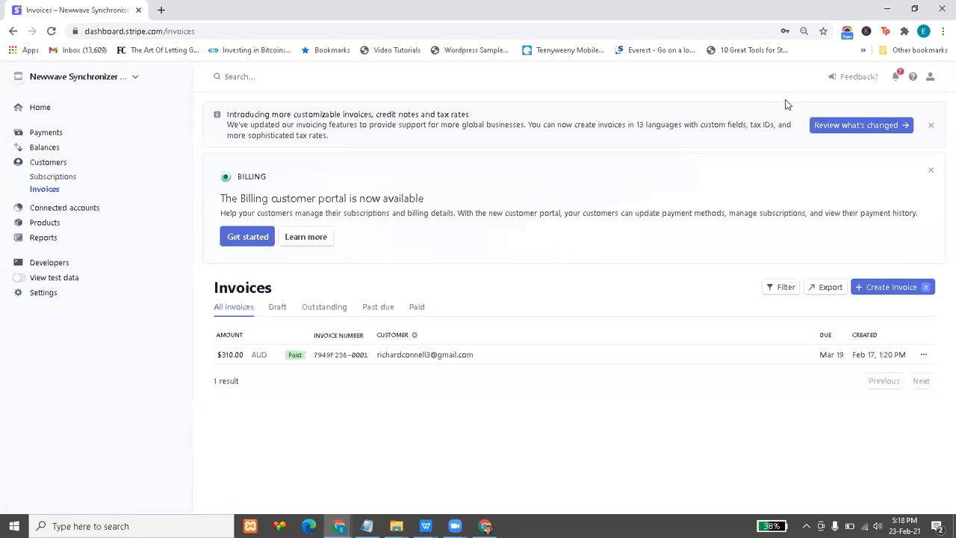
left_click(896, 293)
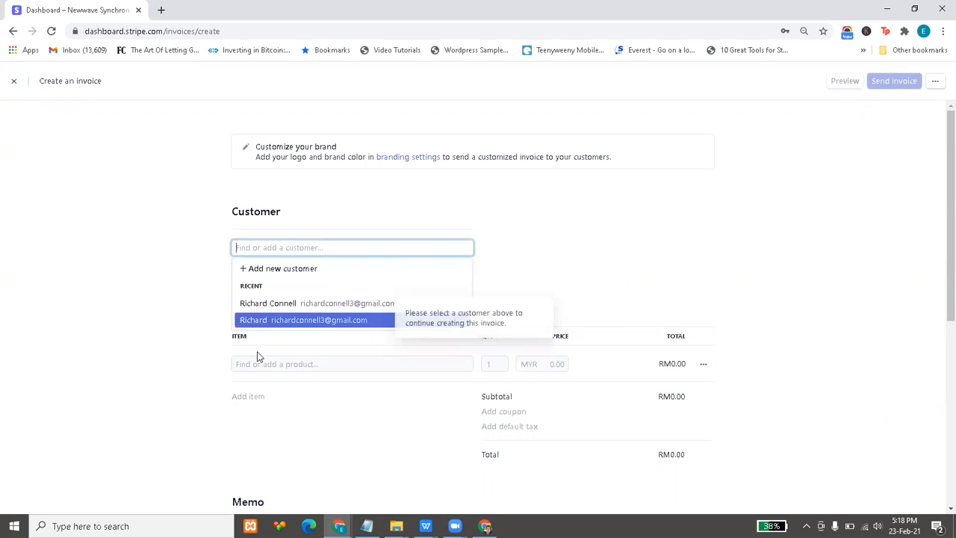
Review the new invoice's items, memo, payment and advanced options, choose a recent customer, and return to the invoice list without sending
scroll(217, 336, "down", 2)
scroll(389, 307, "down", 2)
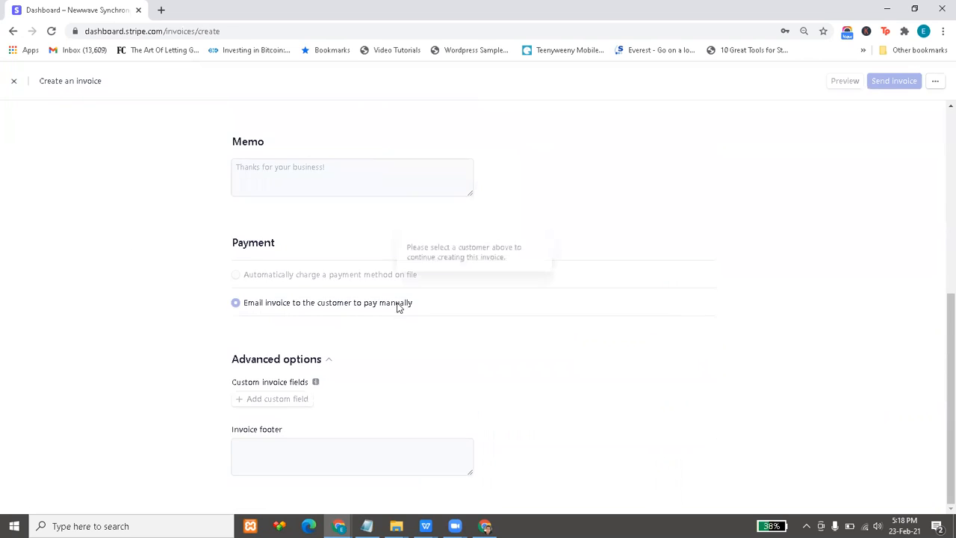
scroll(326, 404, "up", 2)
scroll(325, 403, "up", 2)
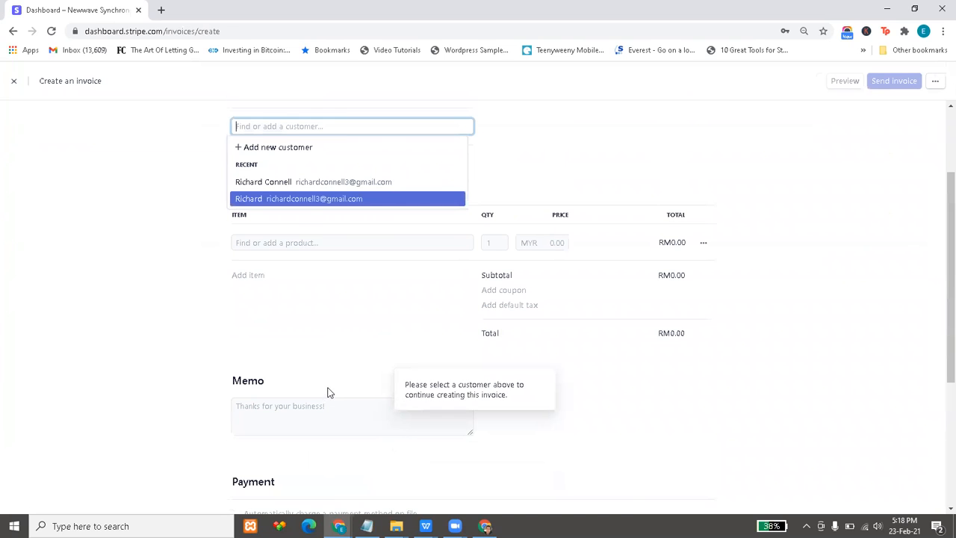
left_click(322, 203)
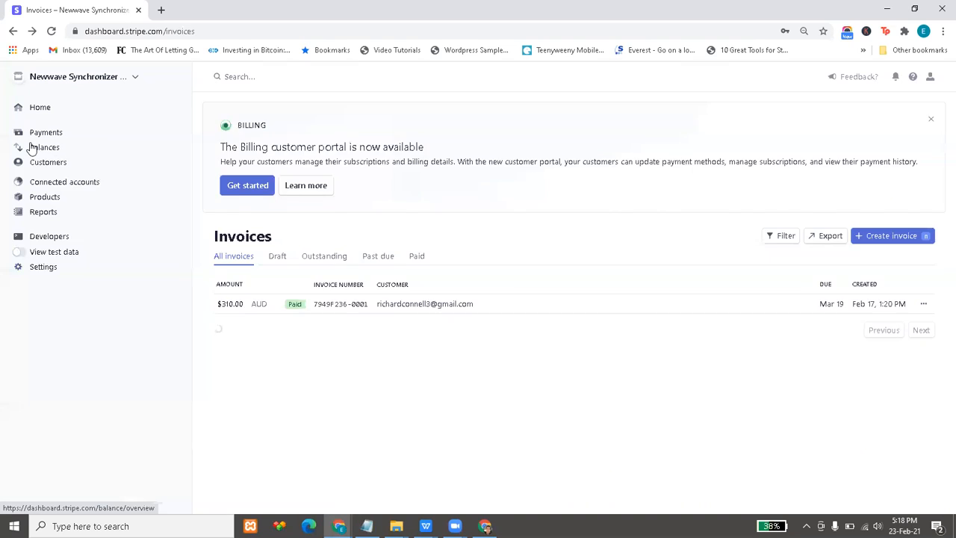
View the customer subscriptions page and open the form for creating a subscription
left_click(47, 179)
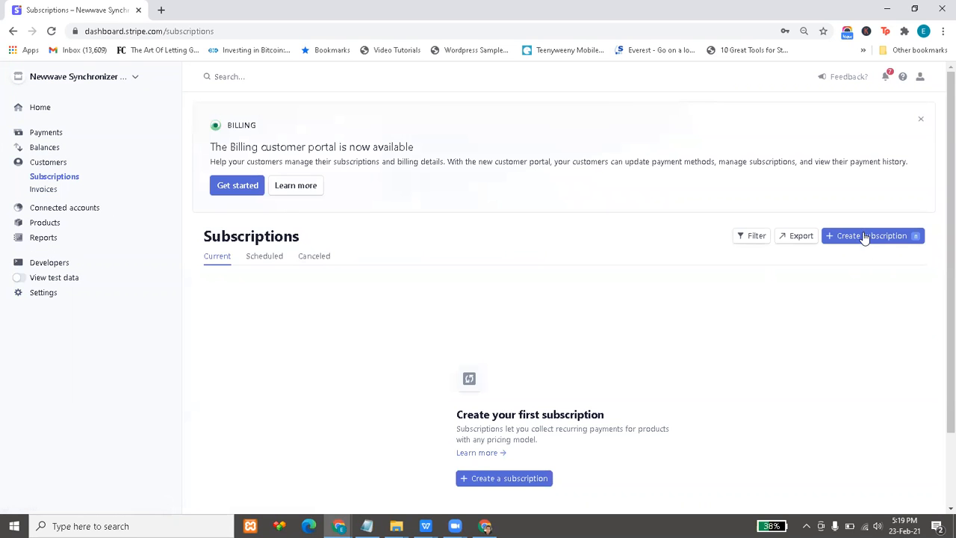
scroll(523, 321, "down", 1)
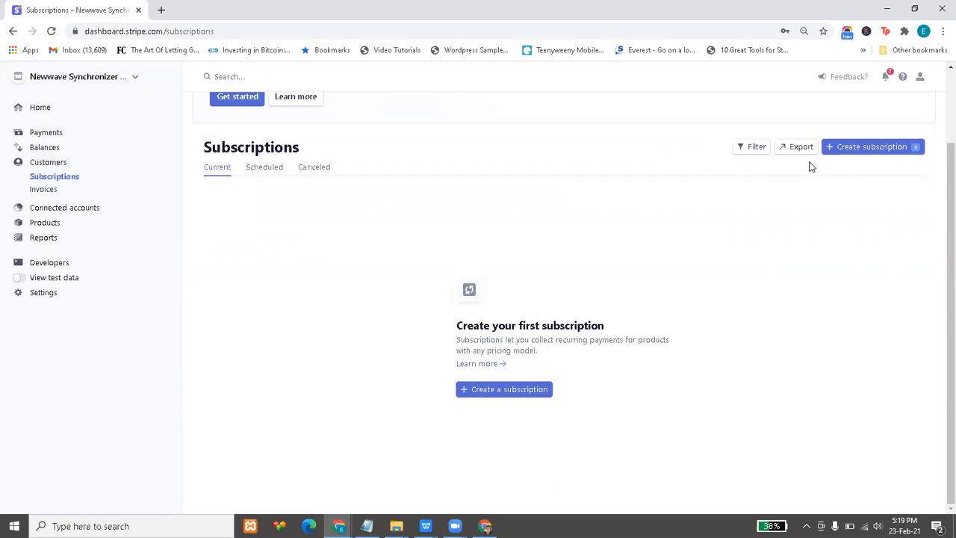
left_click(521, 394)
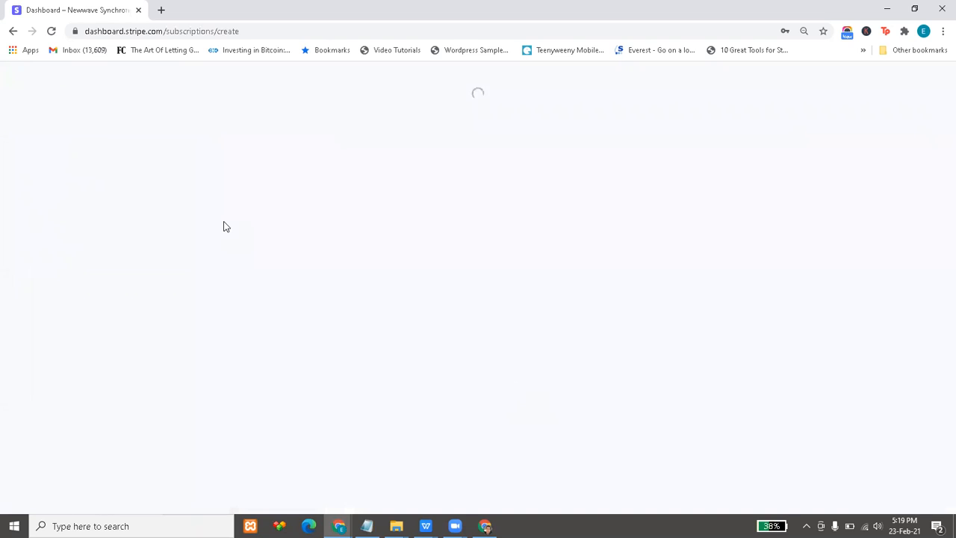